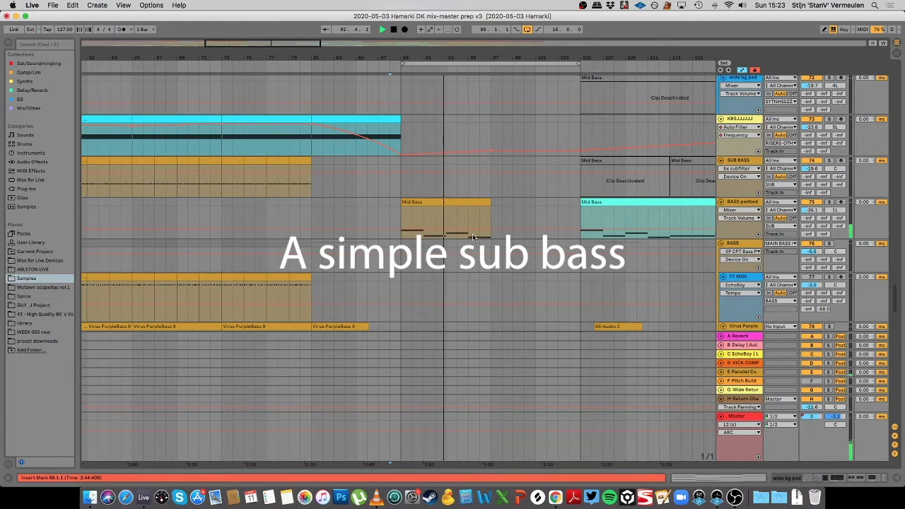
# - Show the devices of the bg pad track and play its MAIN CHORDS clip from bar 89
pyautogui.scroll(6, 474, 238)
pyautogui.scroll(10, 472, 238)
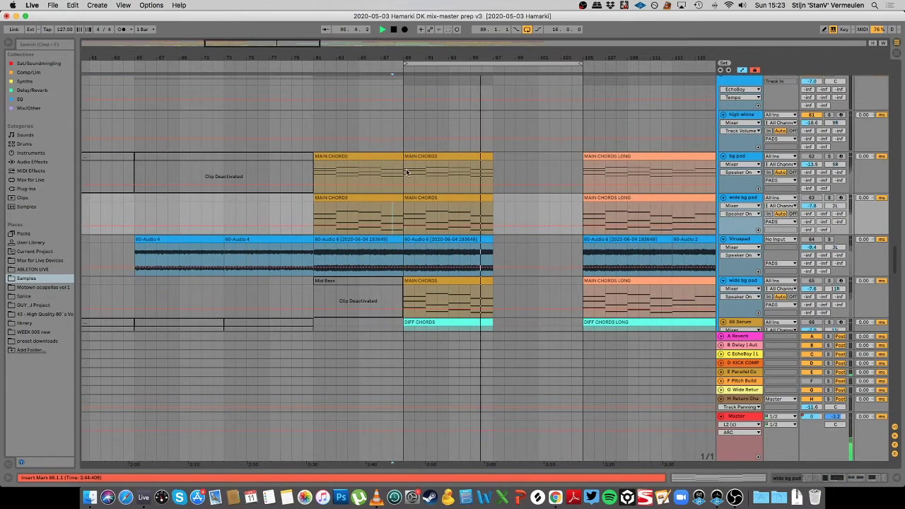
pyautogui.scroll(-2, 408, 172)
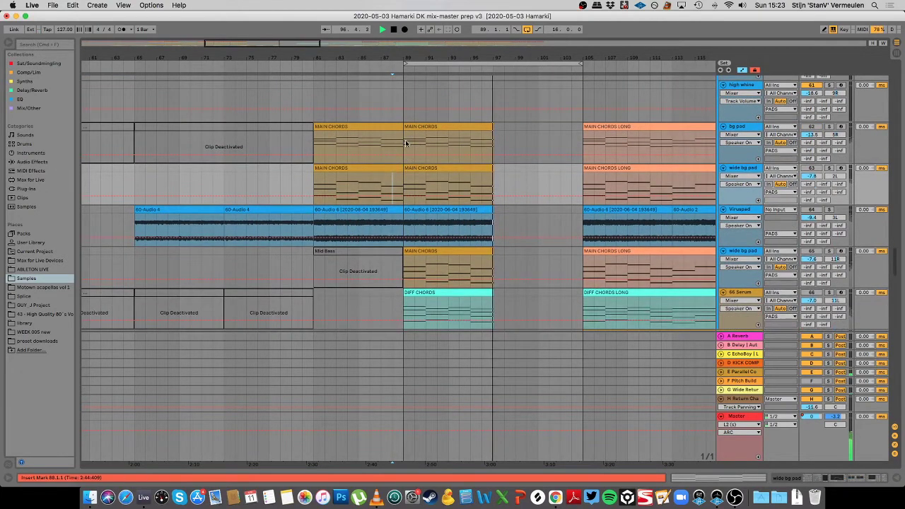
pyautogui.click(405, 143)
pyautogui.press('space')
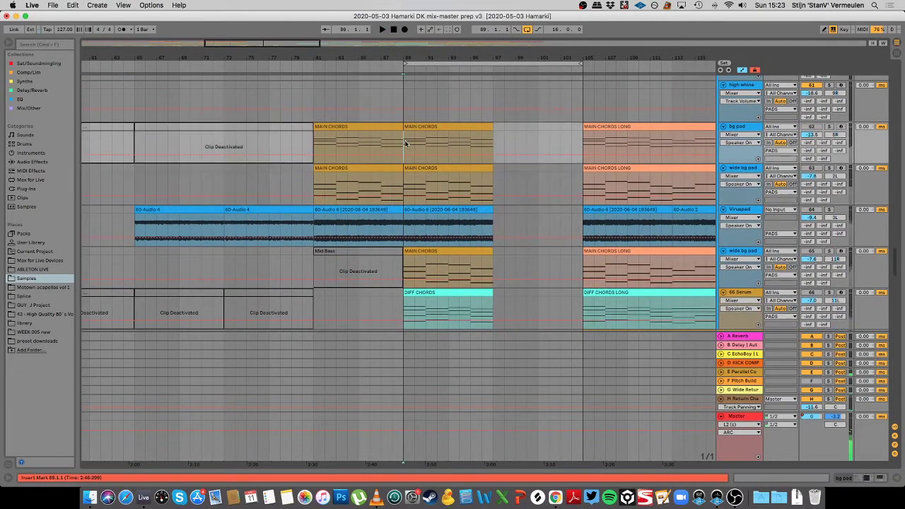
pyautogui.doubleClick(744, 130)
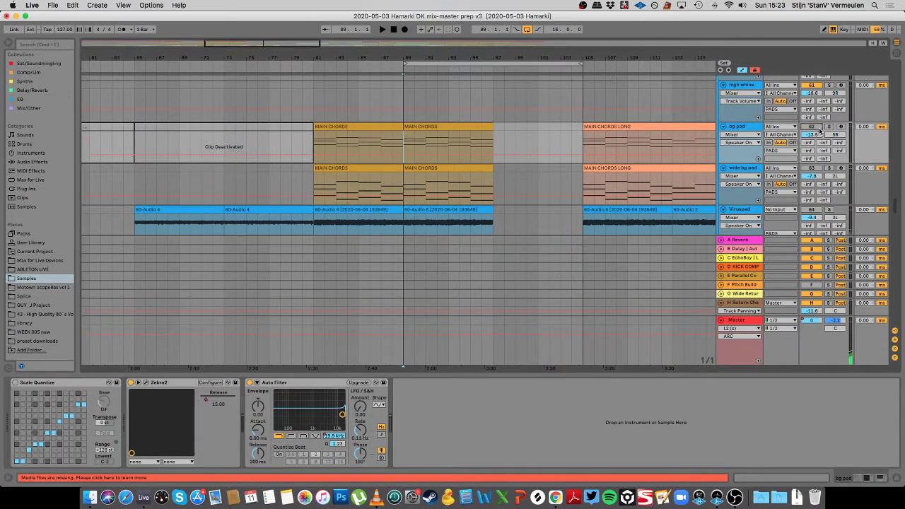
pyautogui.press('space')
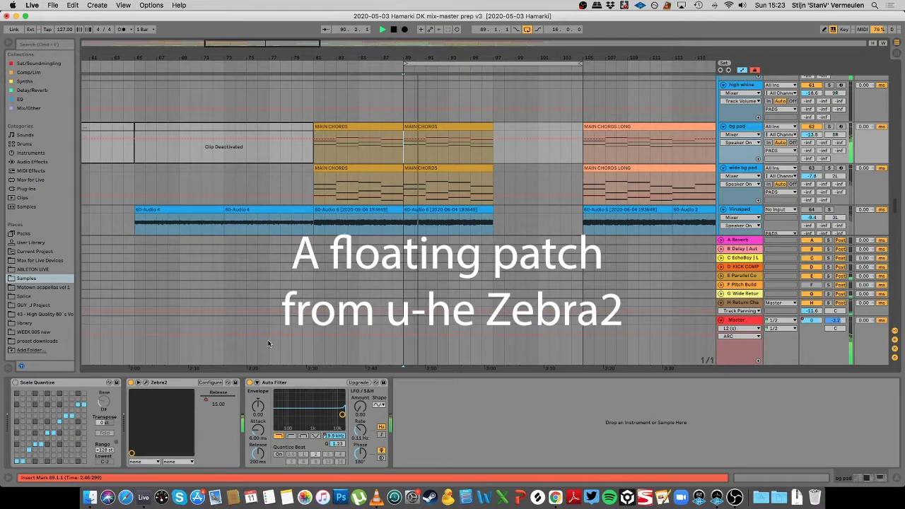
# - Examine the Zebra2 patch on the bg pad track in its plugin window, and close the window
pyautogui.click(146, 384)
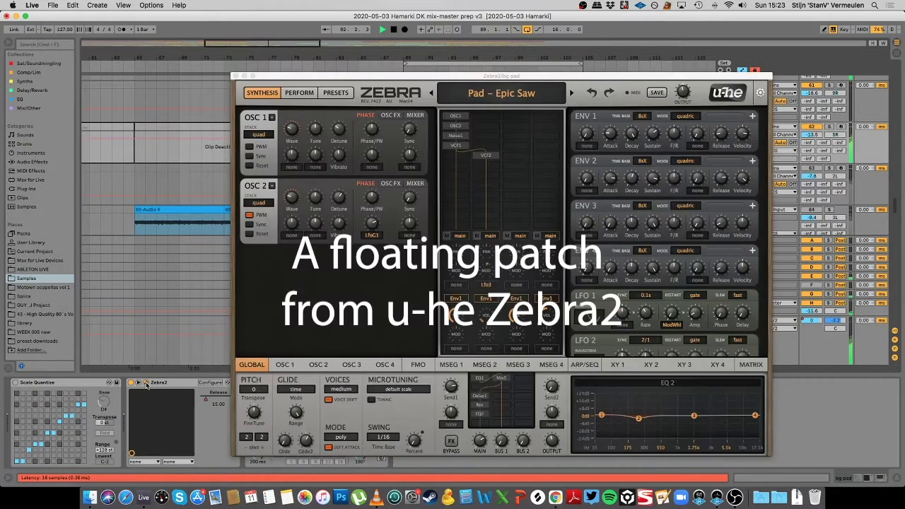
pyautogui.moveTo(335, 73); pyautogui.dragTo(483, 76)
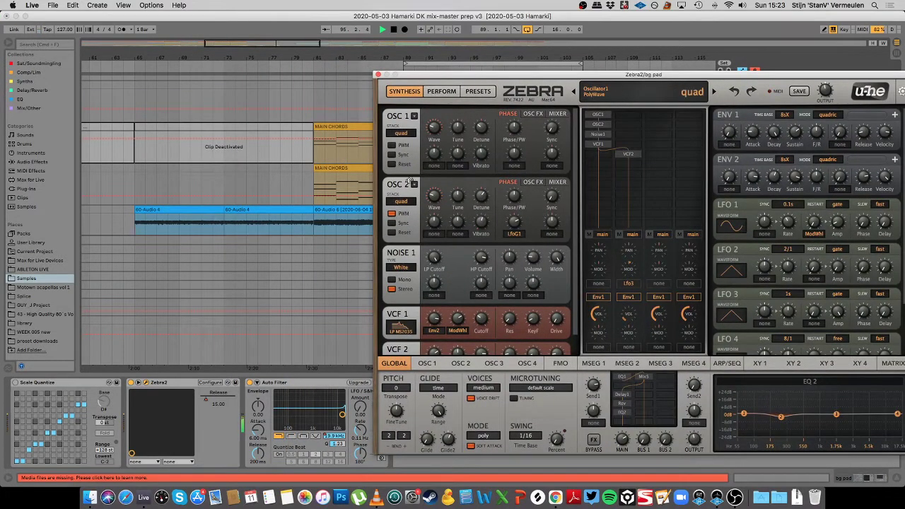
pyautogui.click(378, 75)
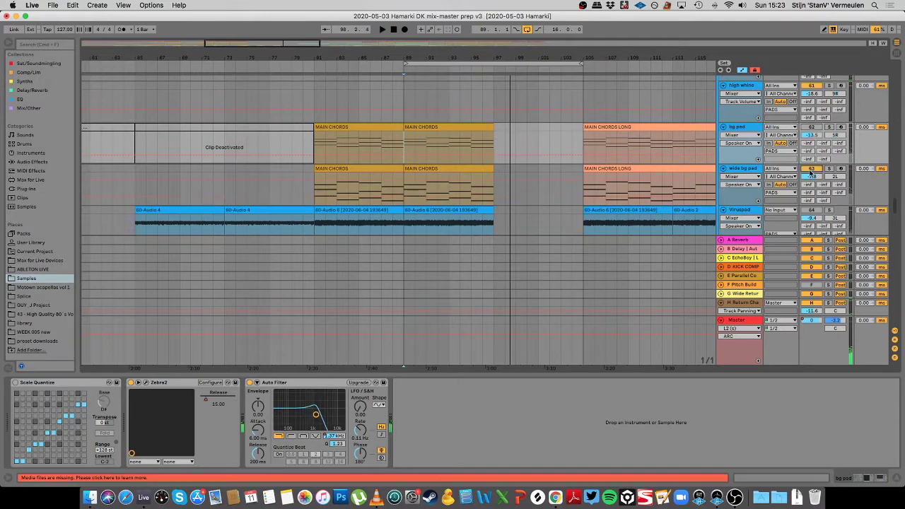
# - Play wide bg pad track 63 from bar 89 and examine its device chain from Arpeggiator to Utility
pyautogui.click(405, 197)
pyautogui.scroll(-1, 340, 324)
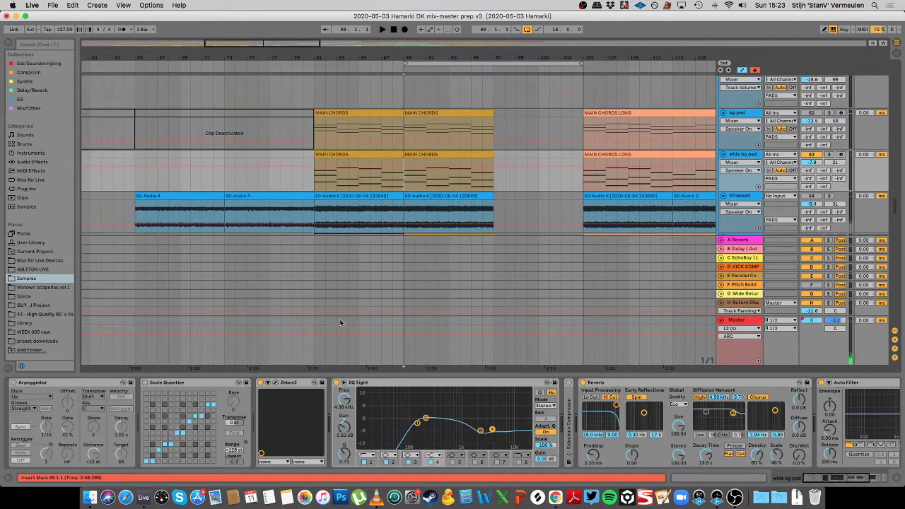
pyautogui.press('space')
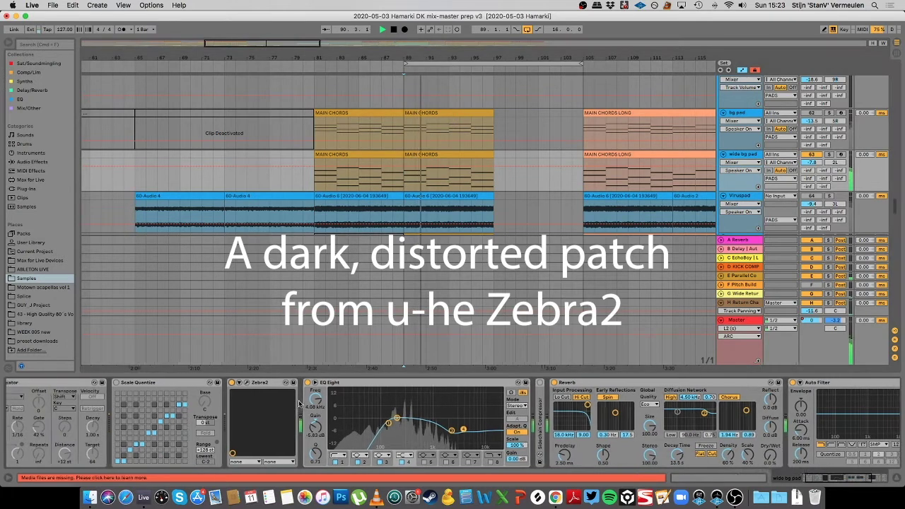
pyautogui.hscroll(5, 290, 396)
pyautogui.hscroll(4, 299, 401)
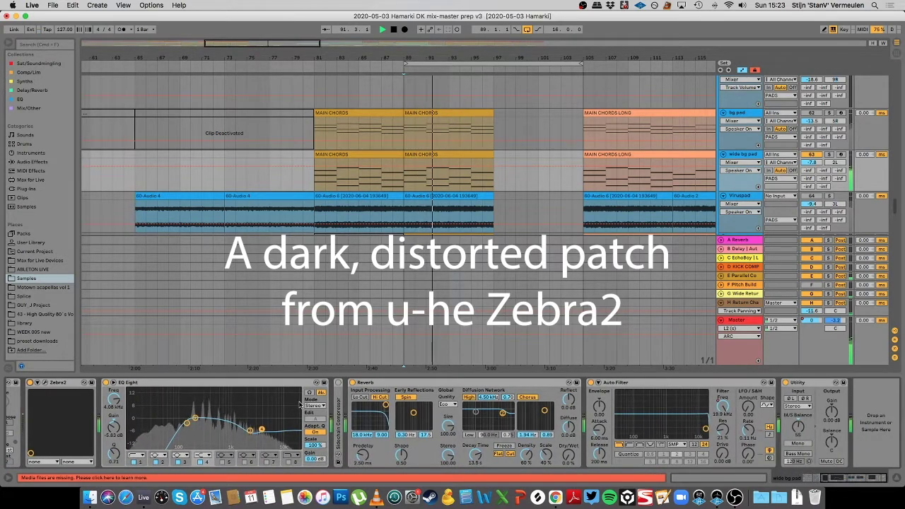
pyautogui.hscroll(-9, 299, 404)
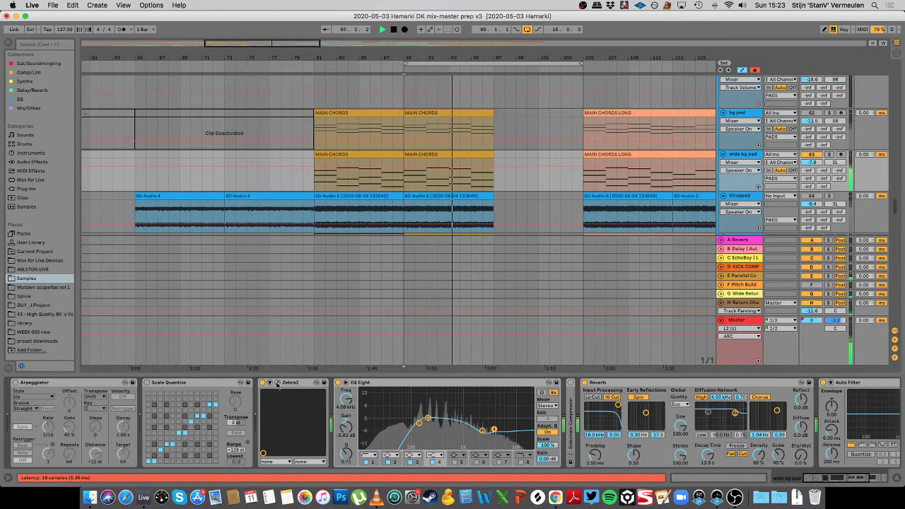
# - Examine the Zebra2 patch on wide bg pad track 63, close its window and stop playback
pyautogui.click(277, 383)
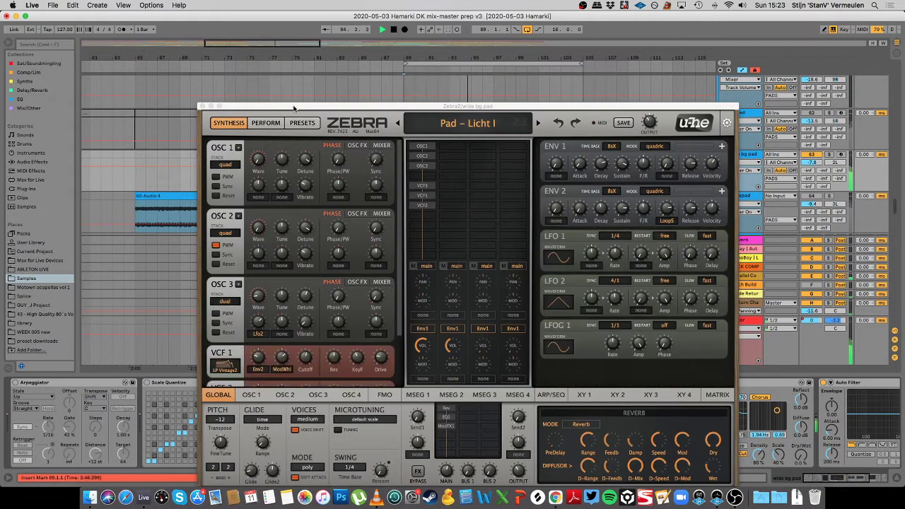
pyautogui.moveTo(294, 108); pyautogui.dragTo(430, 76)
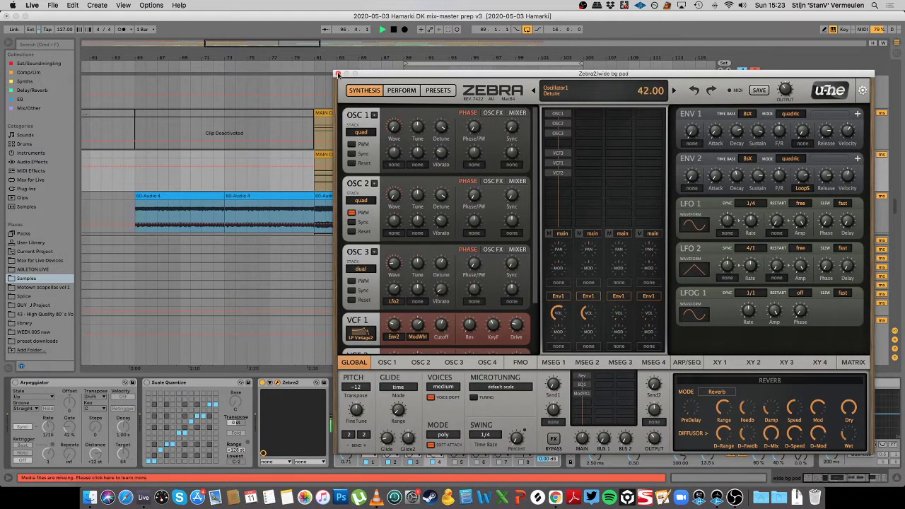
pyautogui.click(338, 74)
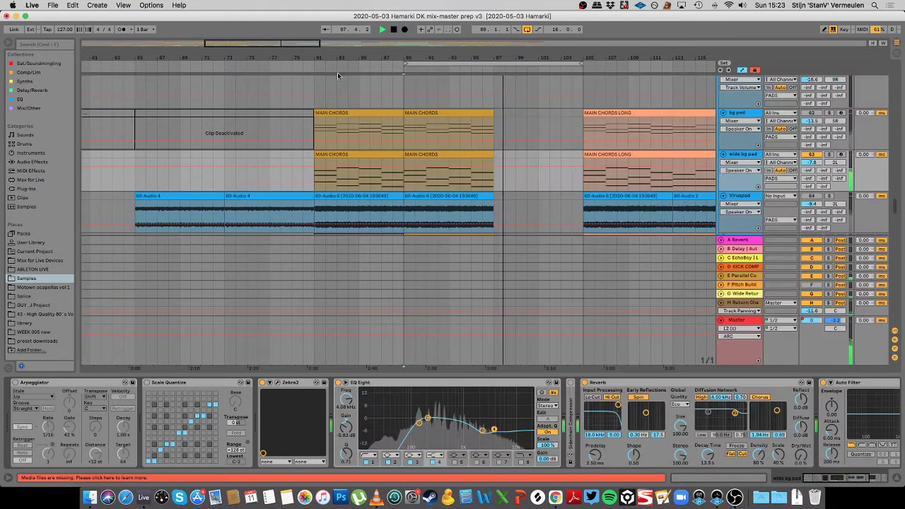
pyautogui.click(428, 153)
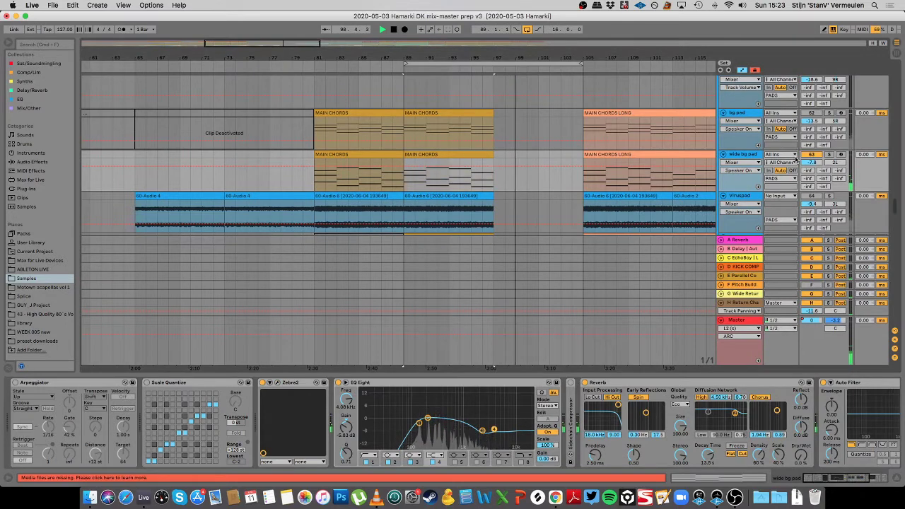
pyautogui.press('space')
# - Play wide bg pad track 65 from bar 89 and examine its device chain
pyautogui.scroll(-3, 804, 163)
pyautogui.scroll(-1, 805, 162)
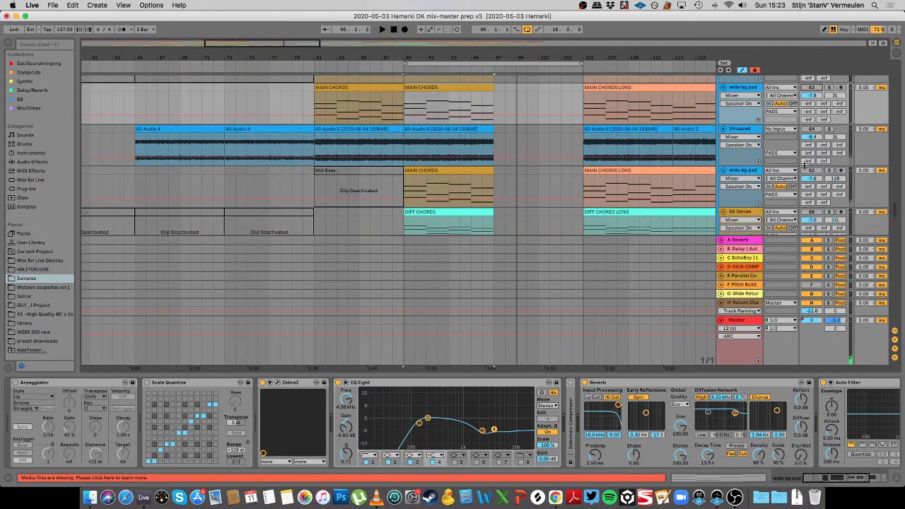
pyautogui.click(407, 199)
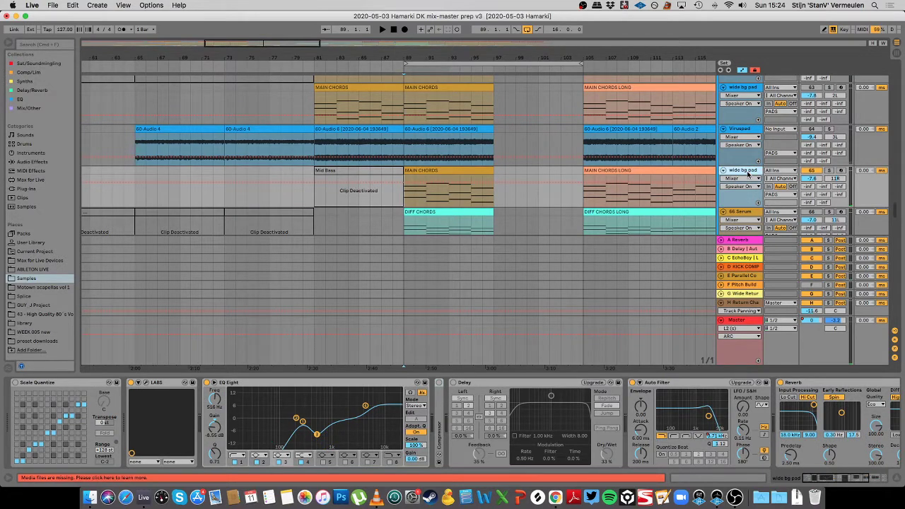
pyautogui.press('space')
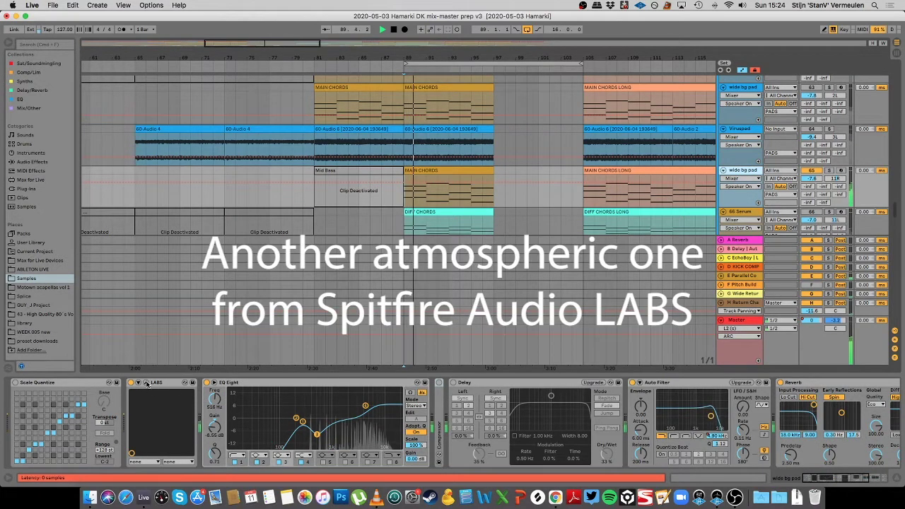
pyautogui.hscroll(3, 156, 399)
pyautogui.hscroll(-3, 159, 403)
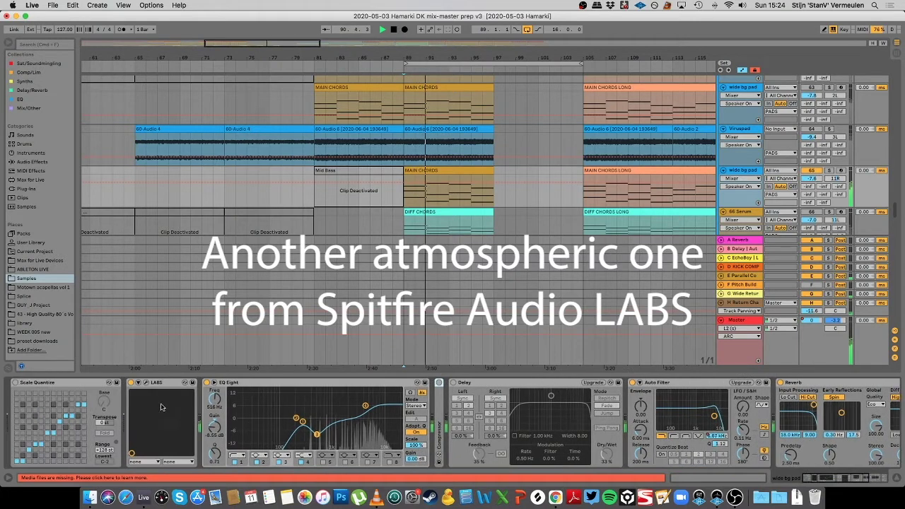
# - Open the LABS instrument on wide bg pad track 65, try its expression slider and return it to 100%, closing the window
pyautogui.click(146, 383)
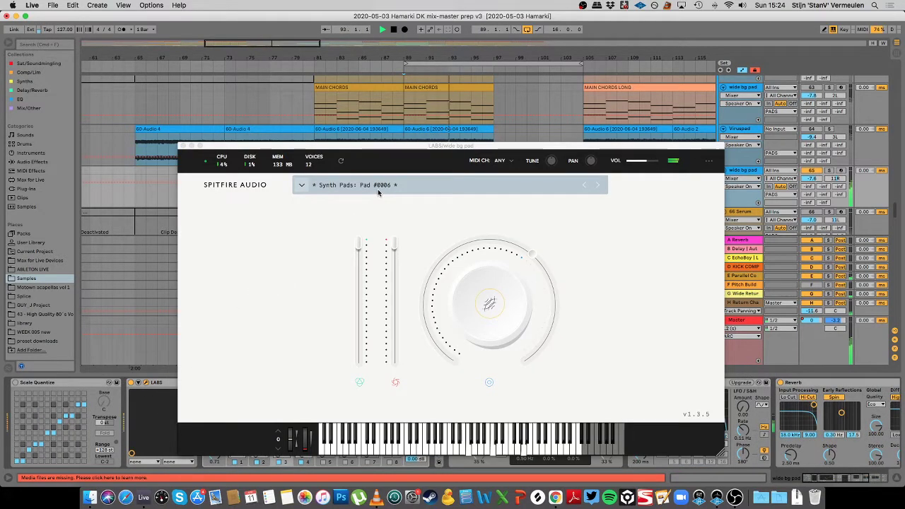
pyautogui.click(361, 252)
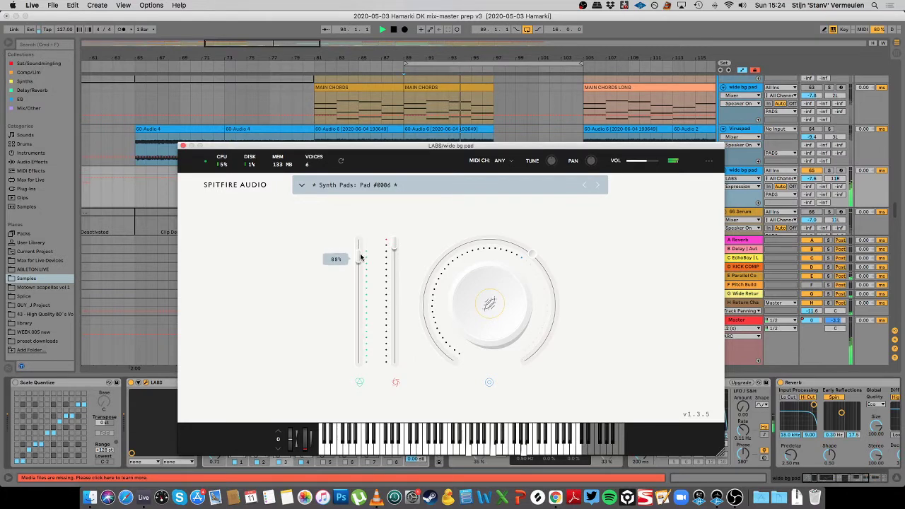
pyautogui.moveTo(360, 258)
pyautogui.mouseDown()
pyautogui.moveTo(360, 297)
pyautogui.moveTo(362, 263)
pyautogui.mouseUp()
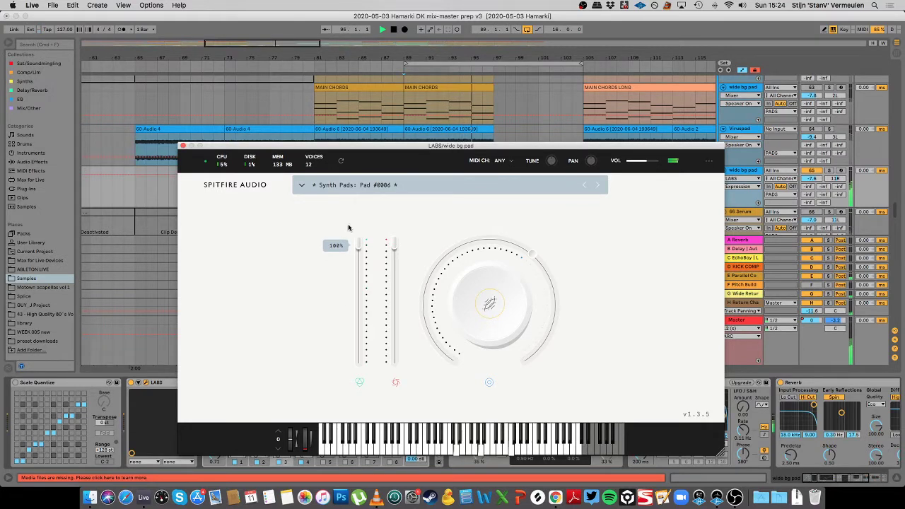
pyautogui.click(182, 146)
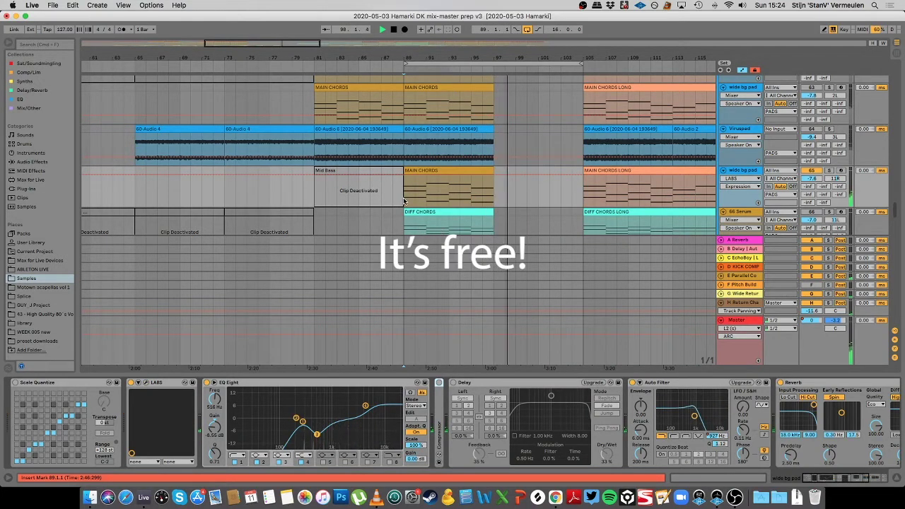
# - Stop playback and show the devices of the 66 Serum track
pyautogui.press('space')
pyautogui.scroll(-3, 804, 136)
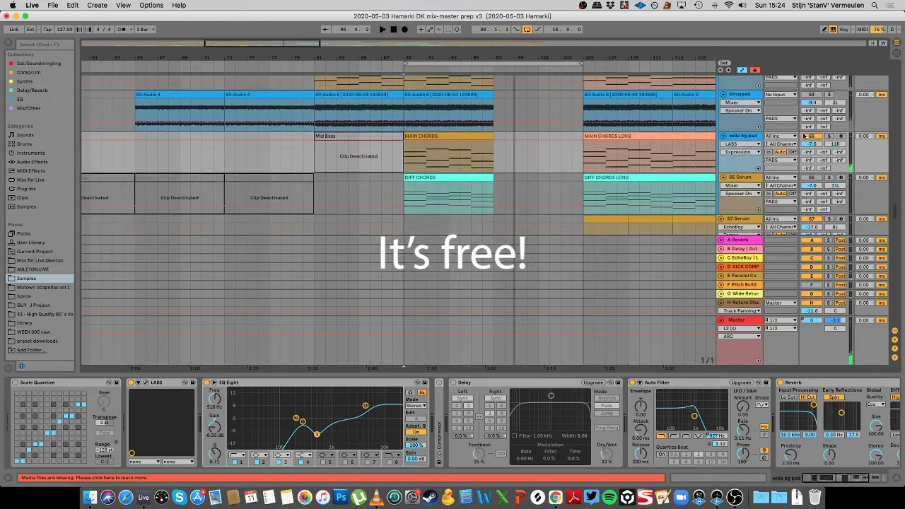
pyautogui.click(747, 179)
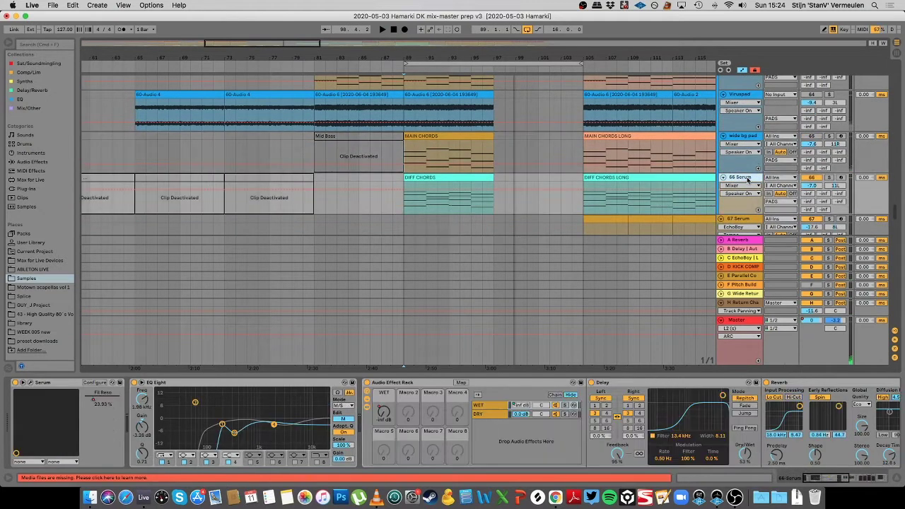
# - Open the DIFF CHORDS clip at bar 89 on the 66 Serum track and fold its piano roll to the used notes
pyautogui.doubleClick(448, 191)
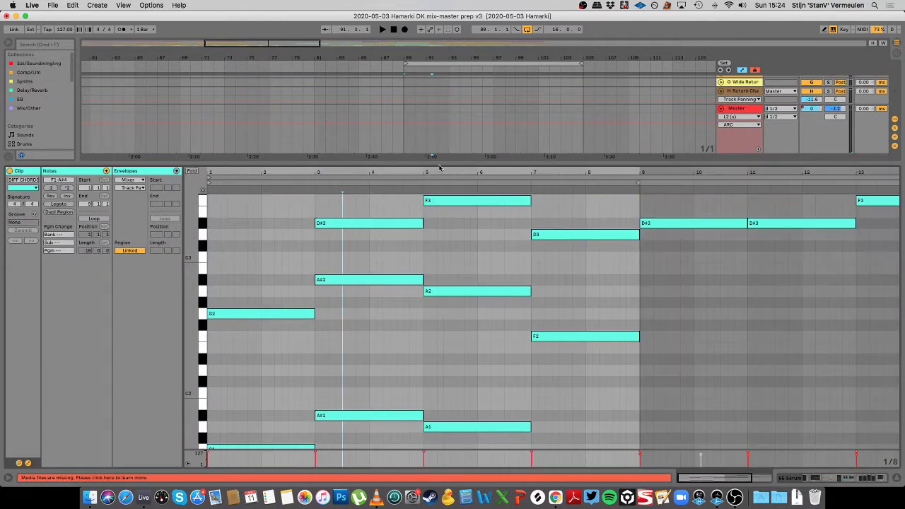
pyautogui.scroll(-2, 426, 234)
pyautogui.press('-')
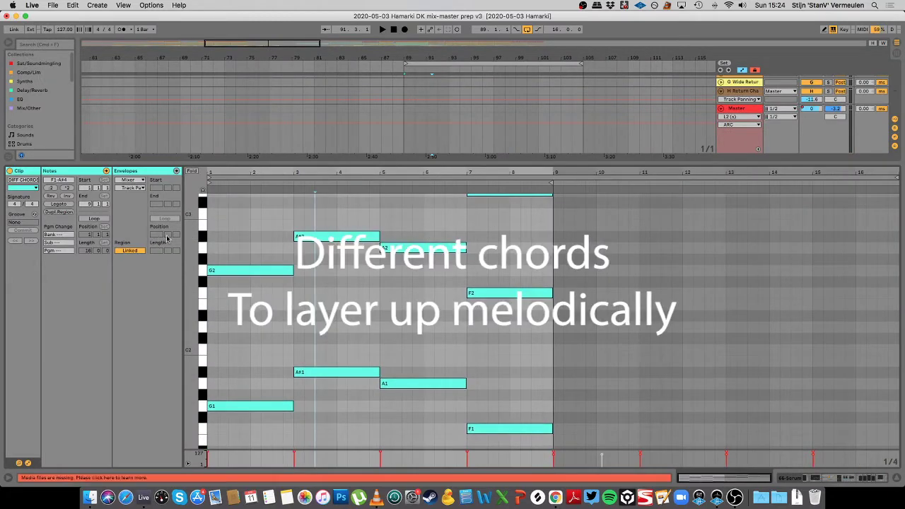
pyautogui.scroll(10, 196, 256)
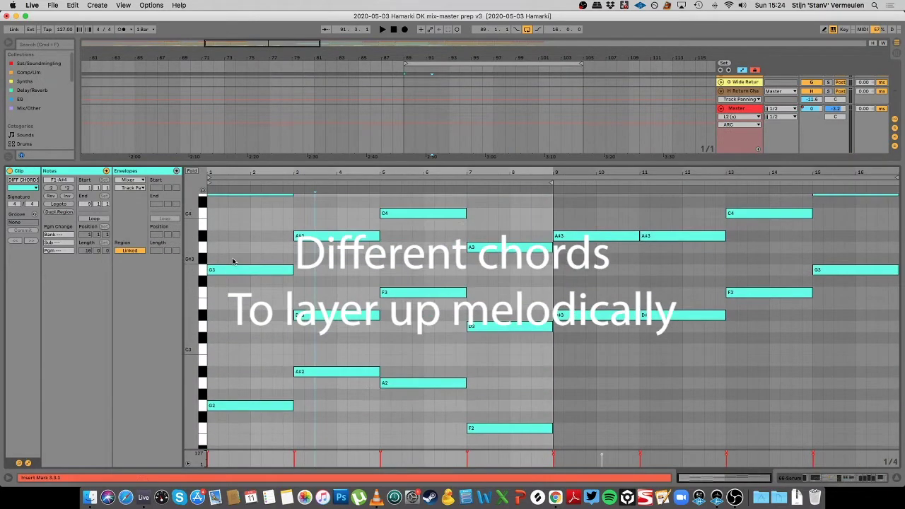
pyautogui.click(192, 171)
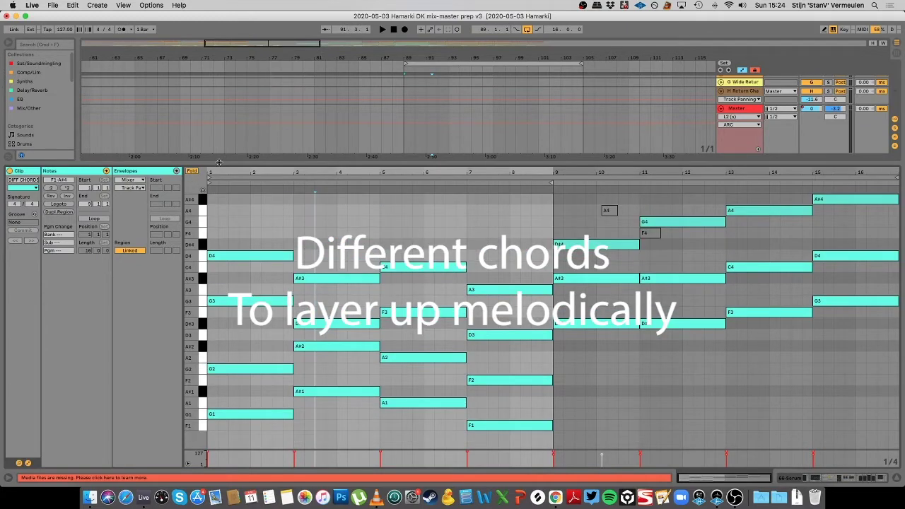
# - Reduce the height of the clip editor and play the DIFF CHORDS clip from bar 89
pyautogui.moveTo(219, 162); pyautogui.dragTo(221, 303)
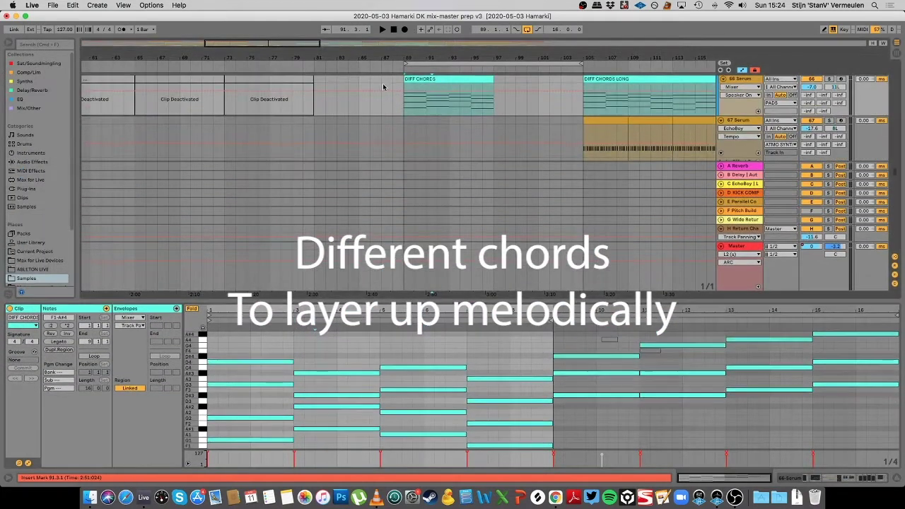
pyautogui.click(406, 111)
pyautogui.press('space')
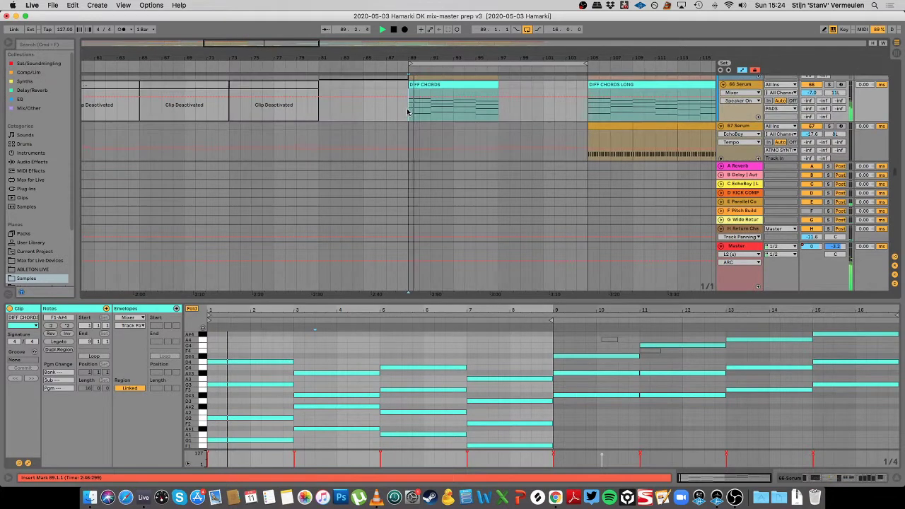
# - Switch from the clip notes to the 66 Serum track's devices and open the Serum plugin window
pyautogui.scroll(-1, 406, 111)
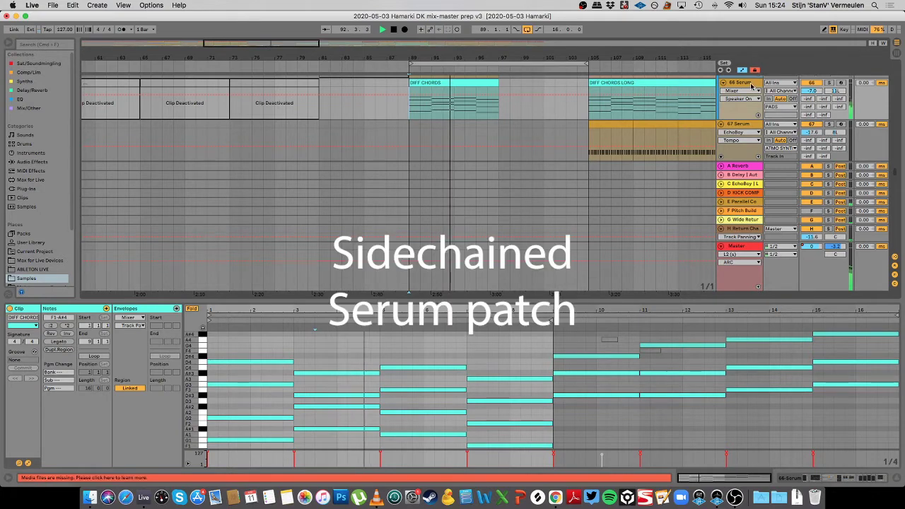
pyautogui.click(304, 331)
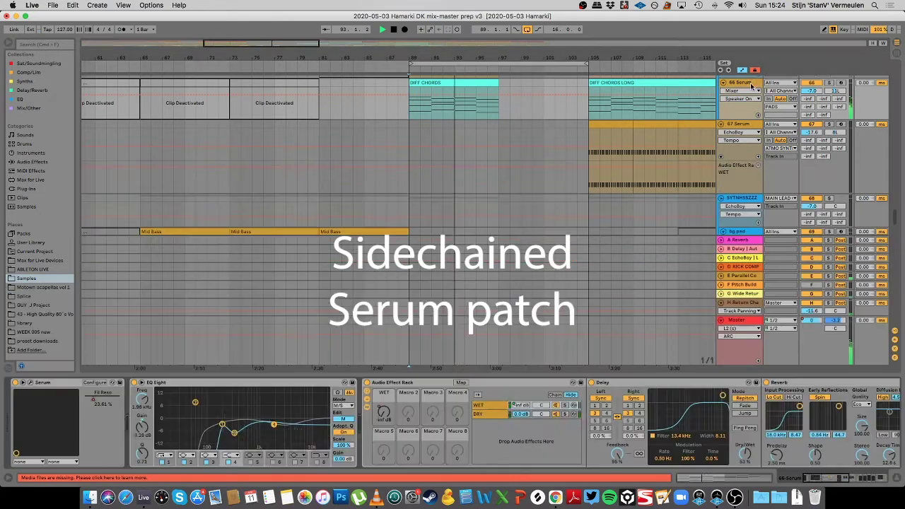
pyautogui.click(30, 383)
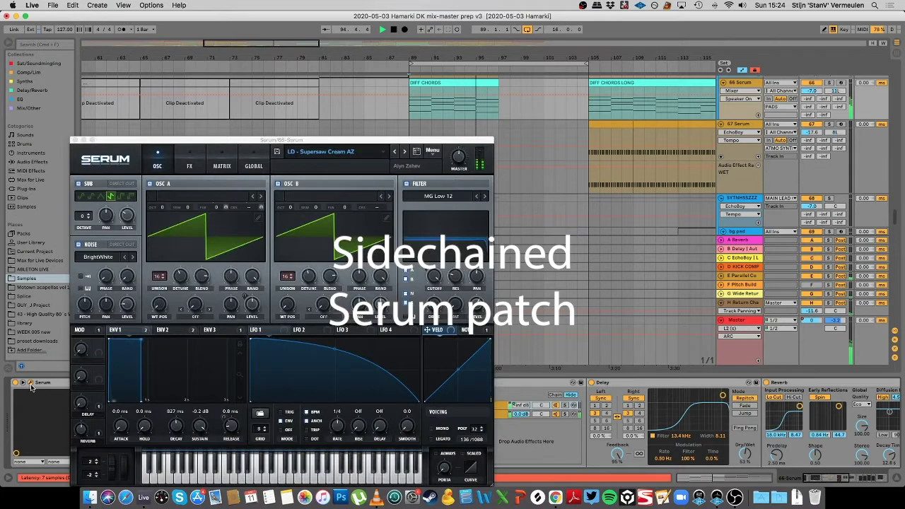
# - Close the Serum plugin window and look through the 66 Serum track's effects, ending by stopping playback and hiding the device view
pyautogui.click(75, 141)
pyautogui.scroll(-3, 288, 414)
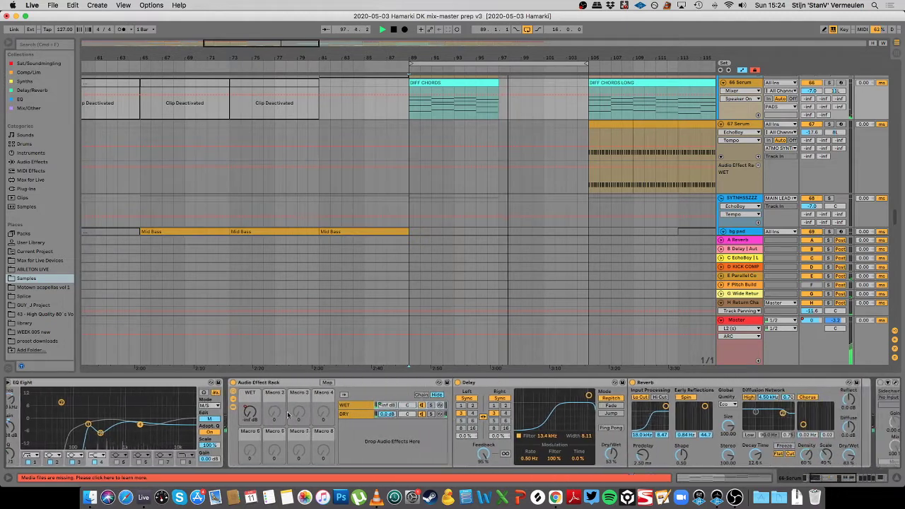
pyautogui.scroll(-3, 288, 413)
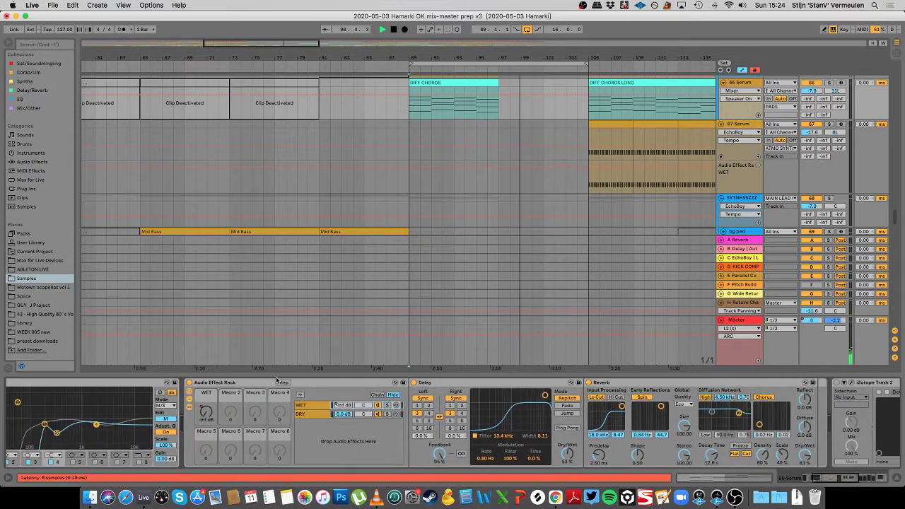
pyautogui.press('space')
pyautogui.press('super+alt+l')
# - Activate the Viruspad track in place of 66 Serum and play its audio clip from bar 89
pyautogui.scroll(5, 452, 259)
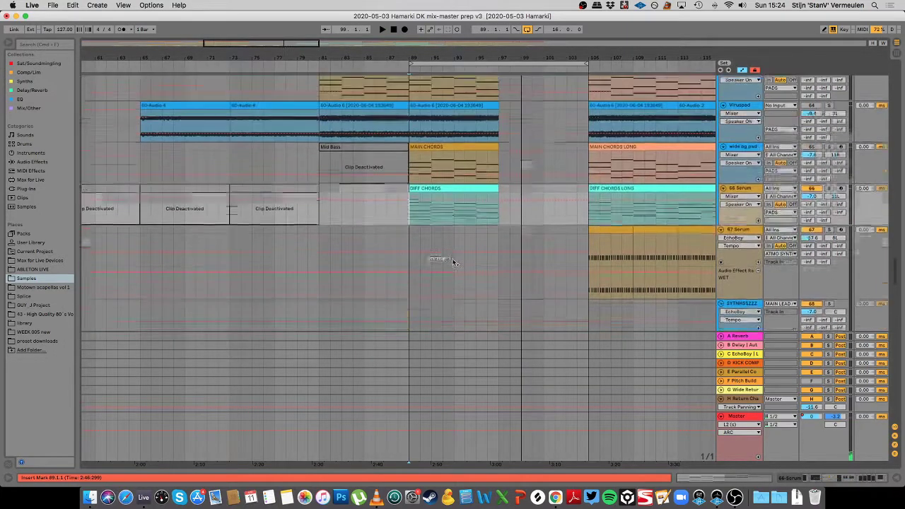
pyautogui.scroll(2, 452, 259)
pyautogui.scroll(4, 802, 222)
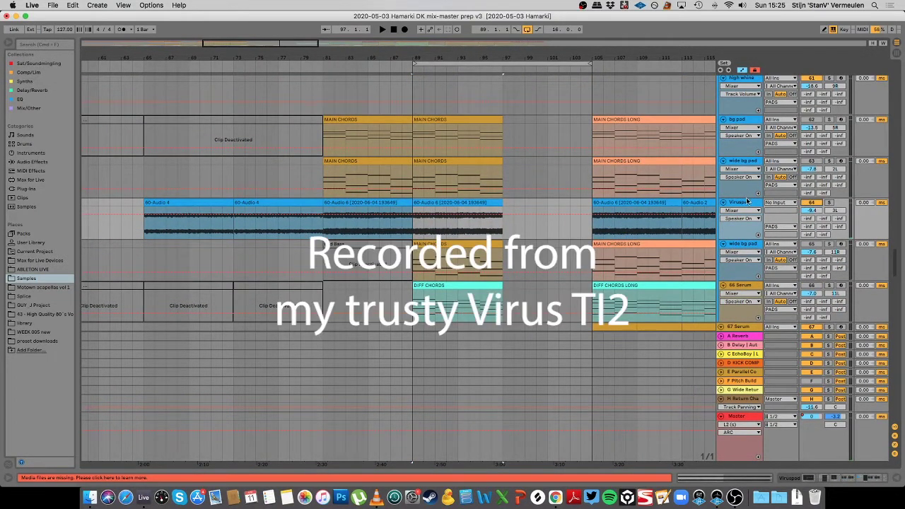
pyautogui.click(447, 217)
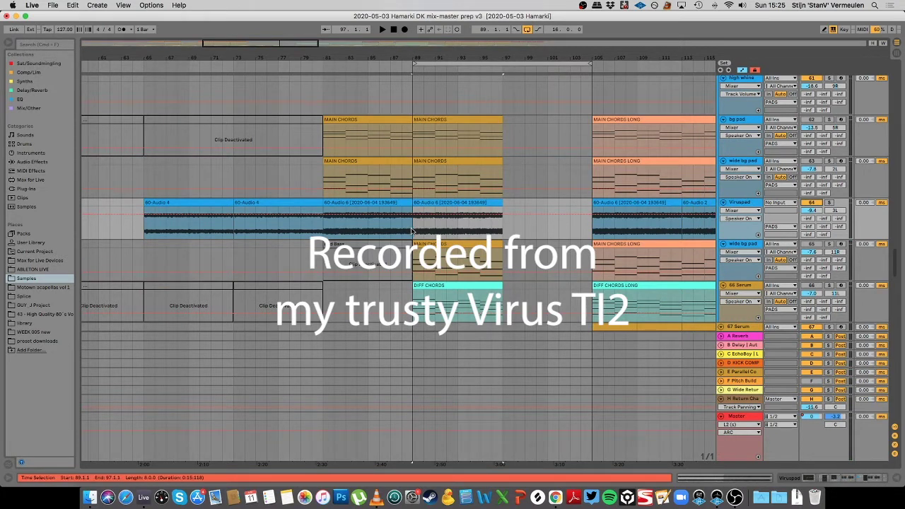
pyautogui.press('space')
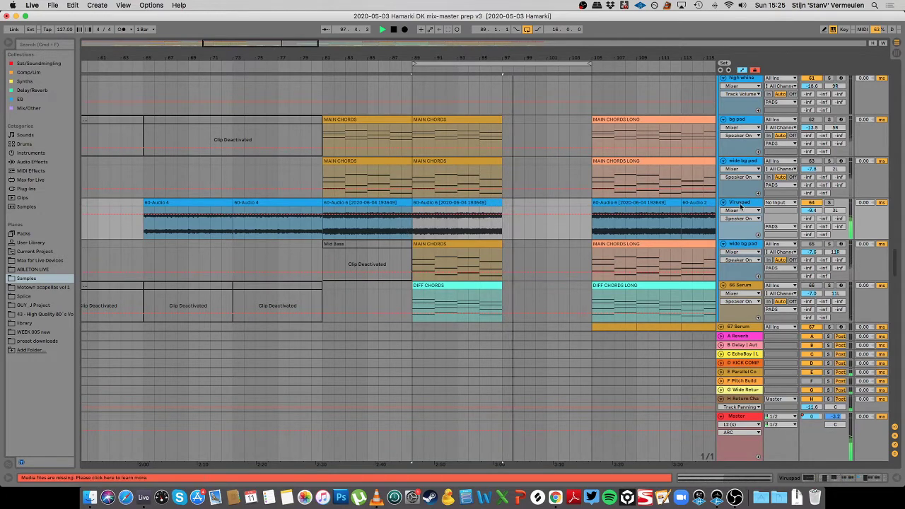
# - Show the Viruspad track's effect devices, ending by hiding them and stopping playback
pyautogui.press('super+alt+l')
pyautogui.press('Down')
pyautogui.press('Down')
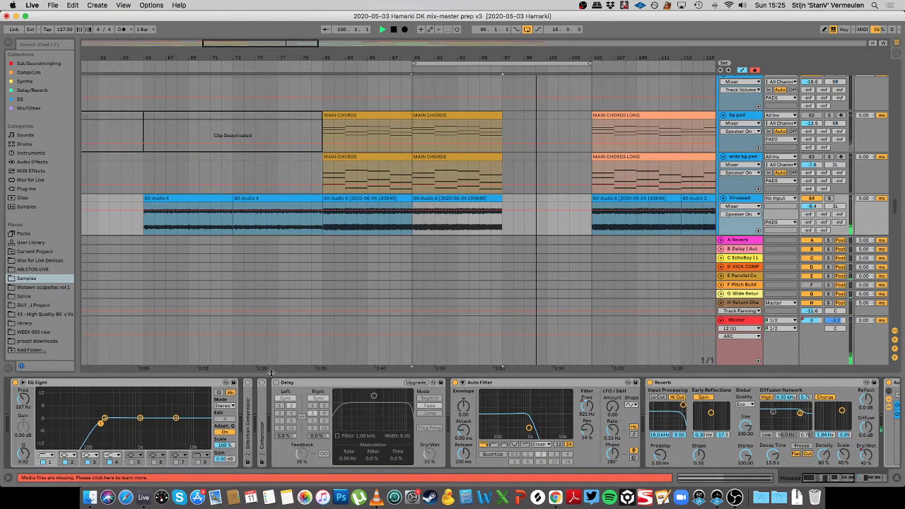
pyautogui.press('super+alt+l')
pyautogui.press('space')
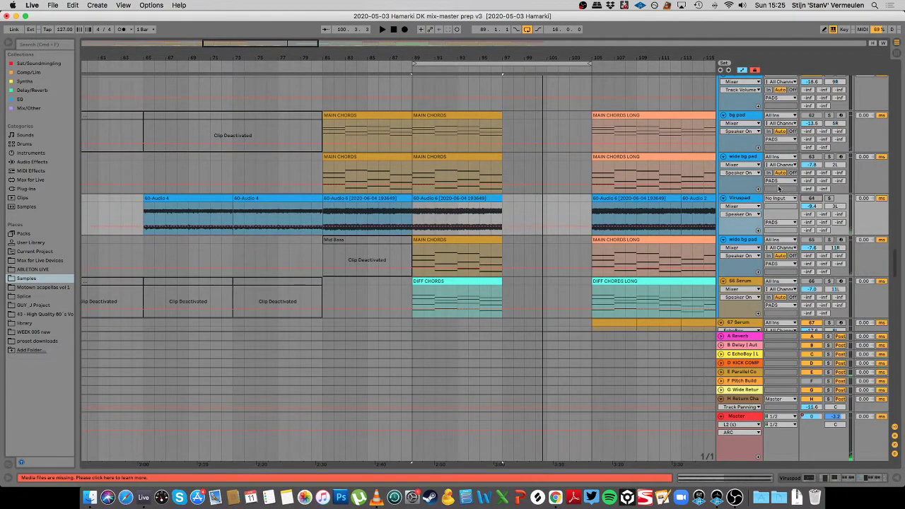
# - Activate the bg pad track and play its MAIN CHORDS clip at bar 89 as an 8-bar loop
pyautogui.click(426, 121)
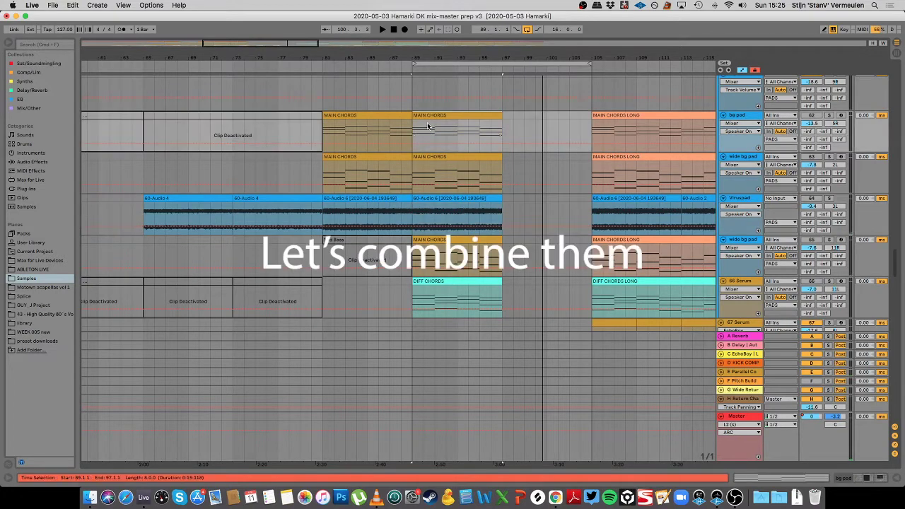
pyautogui.press('super+l')
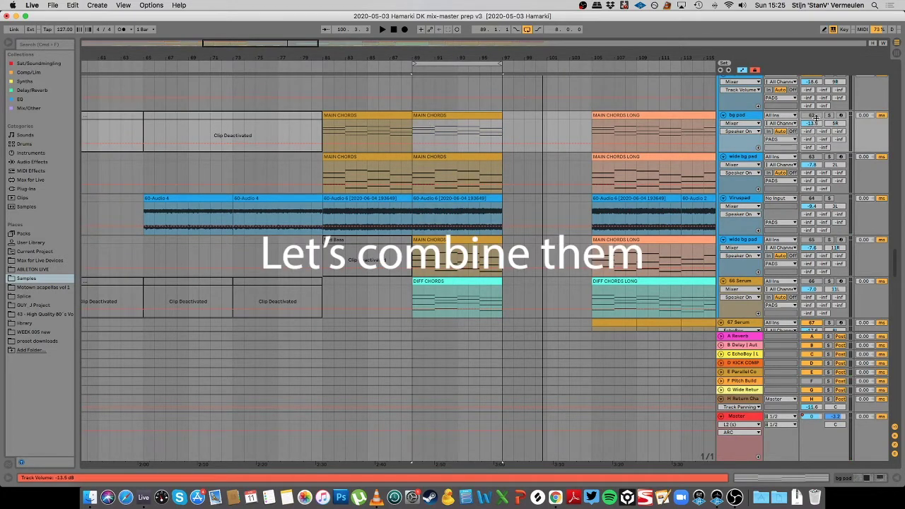
pyautogui.press('space')
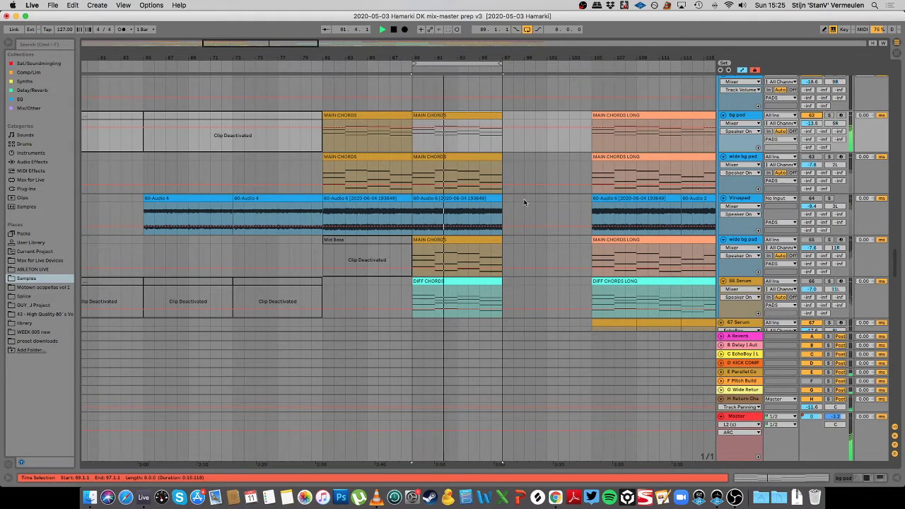
# - View the notes of the looping MAIN CHORDS clip in a slightly taller clip editor, ending by hiding the editor
pyautogui.doubleClick(463, 139)
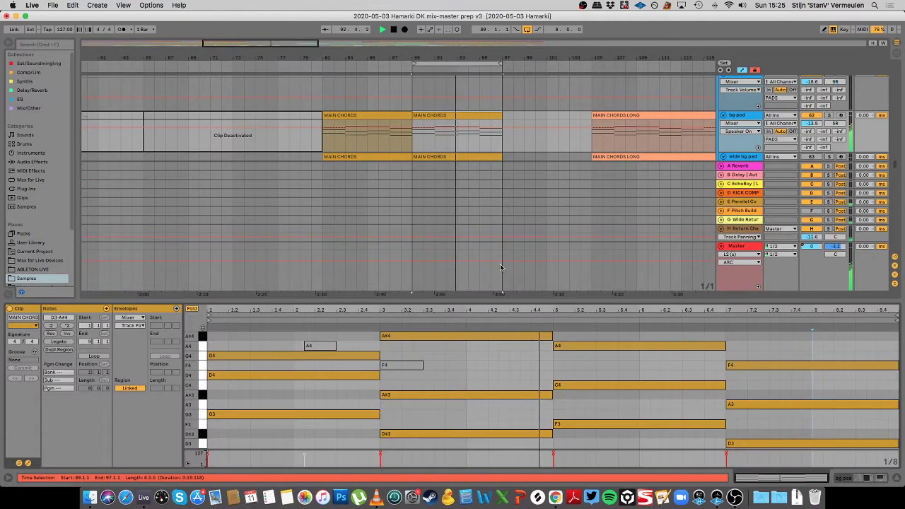
pyautogui.moveTo(496, 300); pyautogui.dragTo(497, 292)
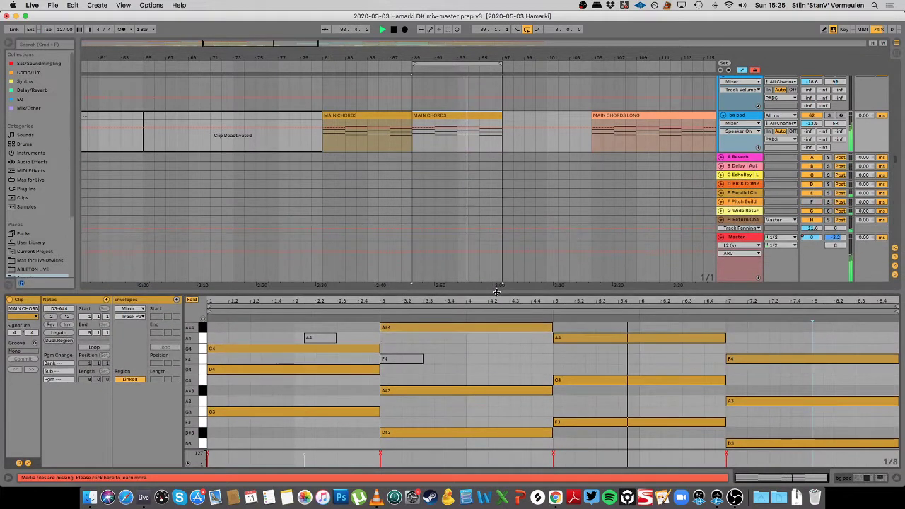
pyautogui.scroll(-3, 608, 134)
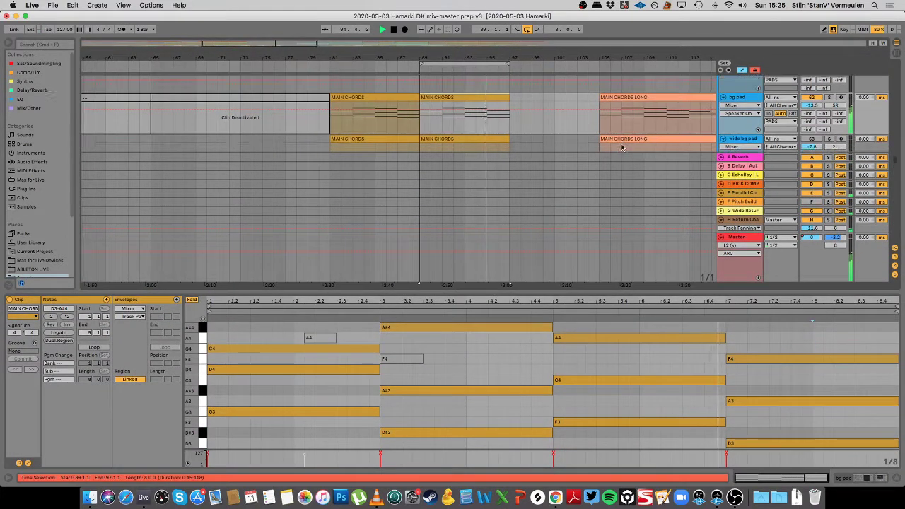
pyautogui.scroll(-2, 622, 147)
pyautogui.press('super+alt+l')
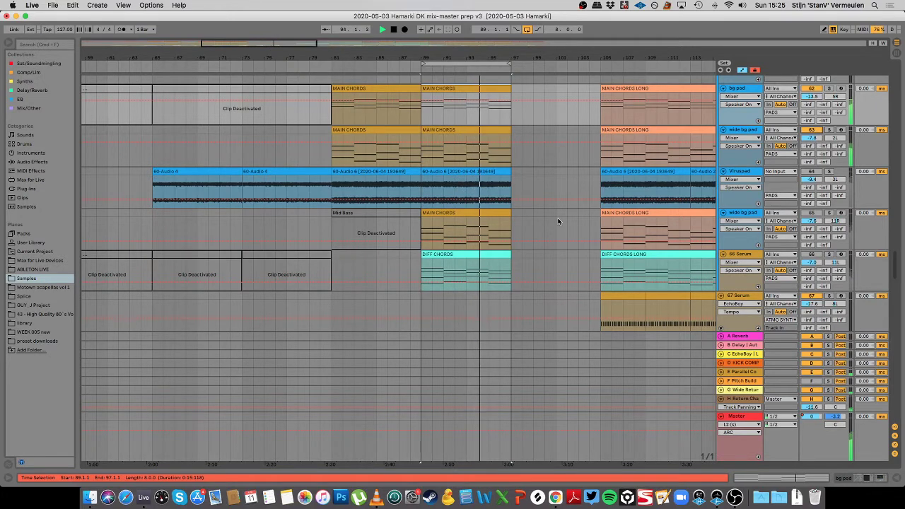
# - Add the 66 Serum, wide bg pad (track 65) and Viruspad tracks to the playing loop one at a time by activating them
pyautogui.scroll(1, 558, 222)
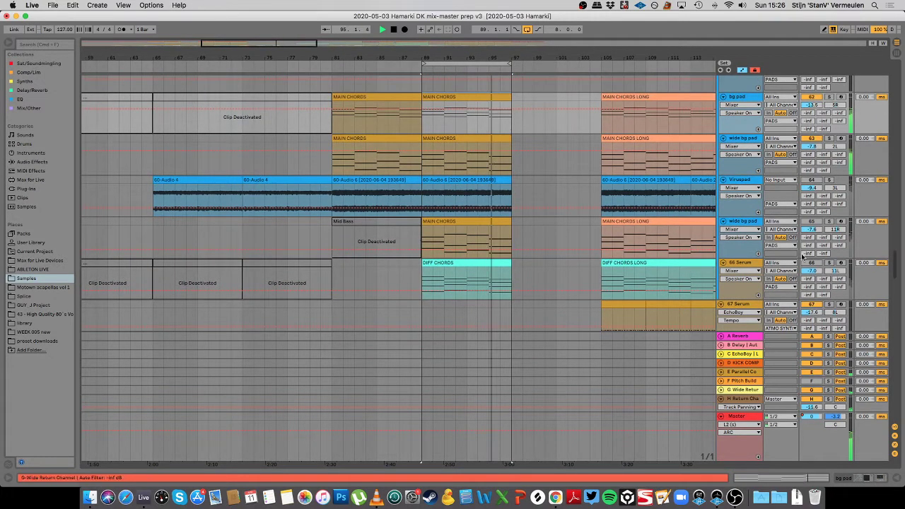
pyautogui.scroll(-1, 811, 264)
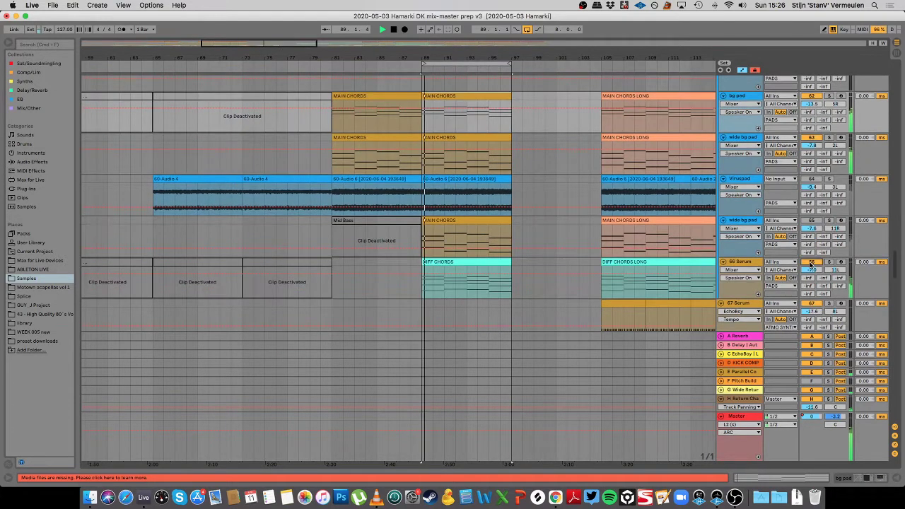
pyautogui.scroll(2, 538, 311)
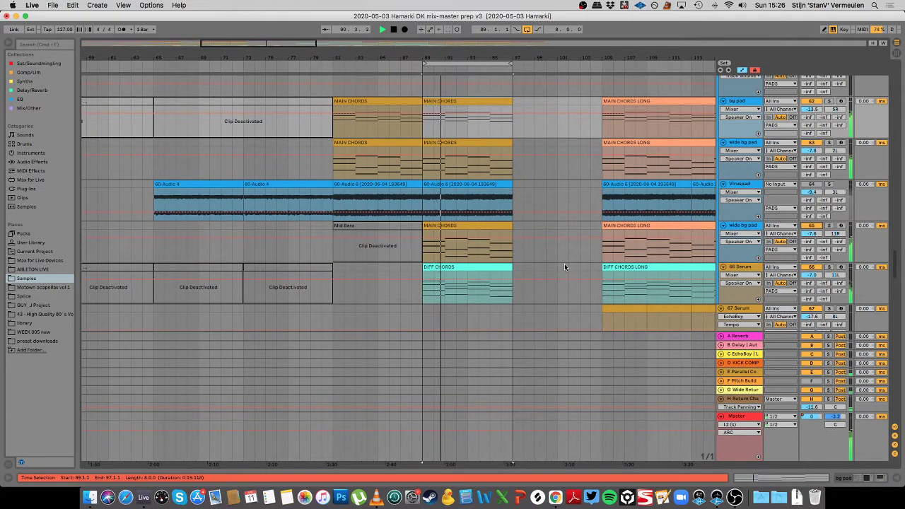
pyautogui.scroll(-2, 564, 263)
pyautogui.scroll(-1, 564, 266)
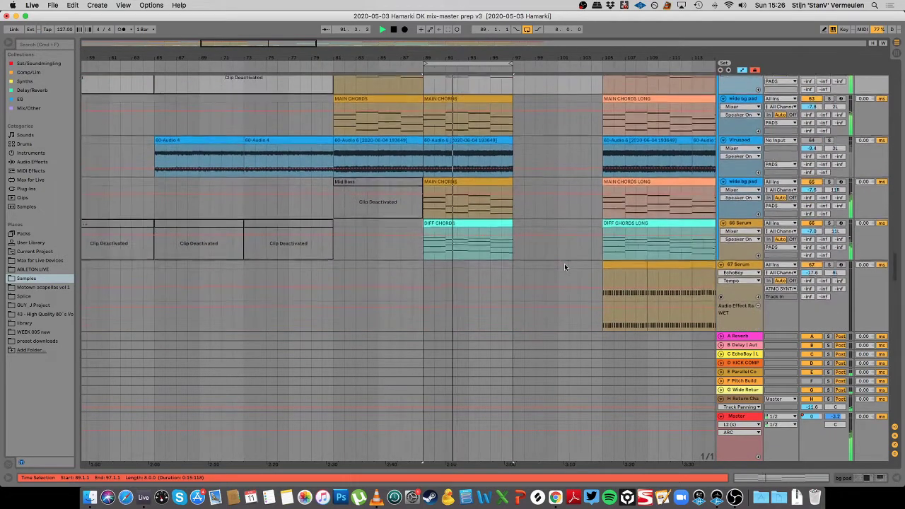
pyautogui.scroll(2, 564, 266)
pyautogui.scroll(1, 565, 267)
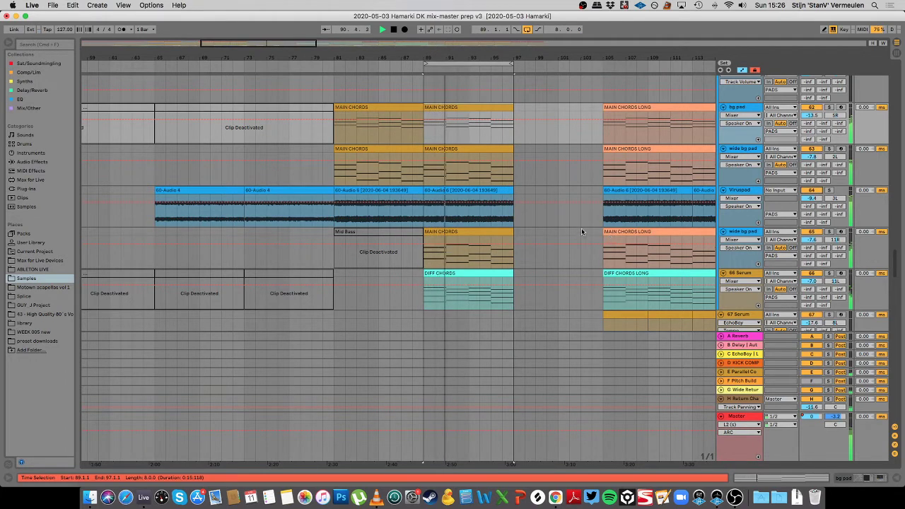
# - Extend the loop from bar 89 to 12 bars and stop playback with the insert marker at bar 89
pyautogui.hscroll(2, 563, 214)
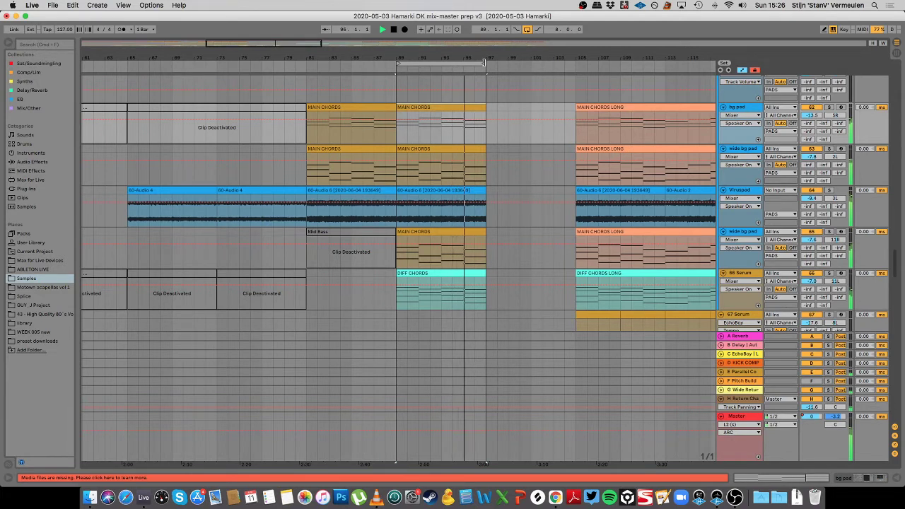
pyautogui.moveTo(485, 63); pyautogui.dragTo(525, 64)
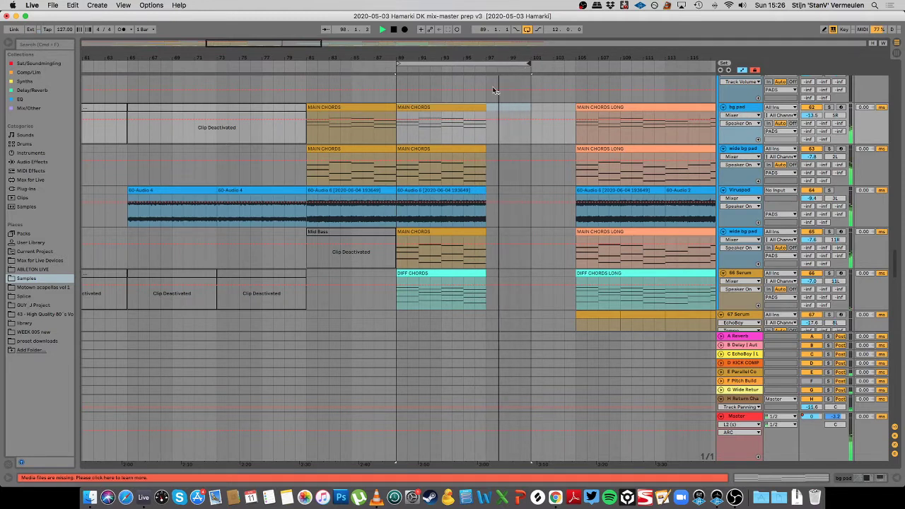
pyautogui.click(394, 138)
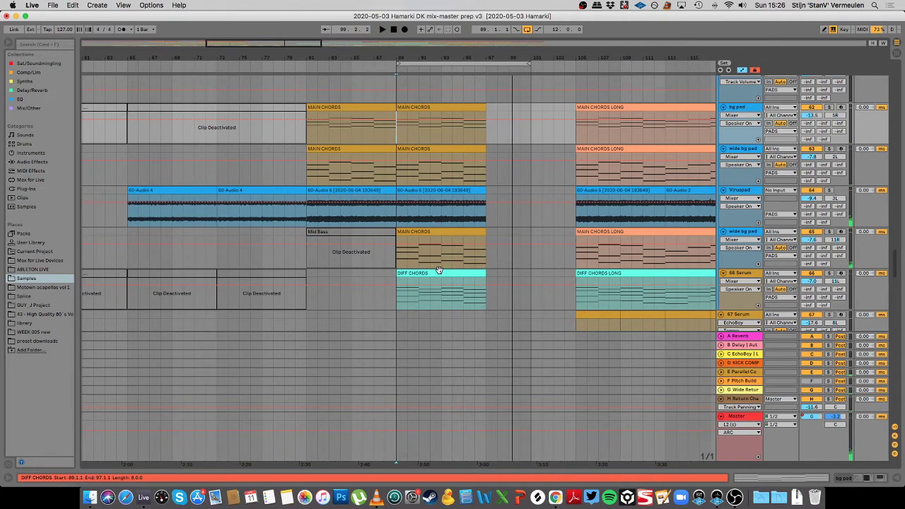
# - Copy the long chord clips from bar 105 to bar 89 and play them in a 16-bar loop
pyautogui.hscroll(3, 439, 271)
pyautogui.click(561, 272)
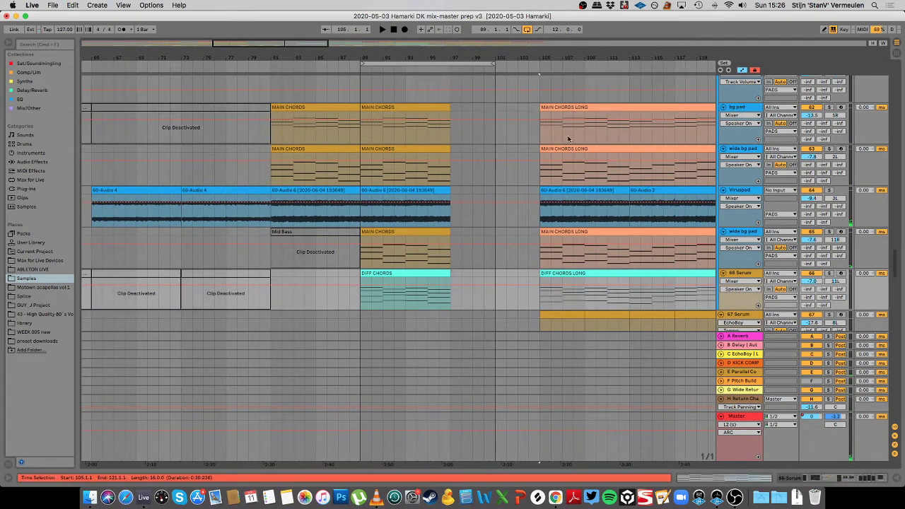
pyautogui.click(565, 115)
pyautogui.press('super+c')
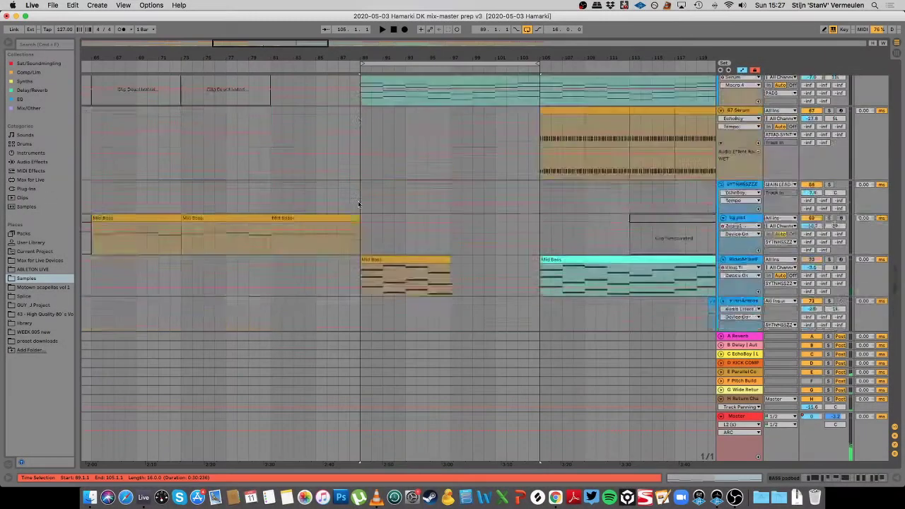
pyautogui.press('space')
# - Open the MAIN CHORDS LONG clip at bar 89 on wide bg pad track 63 and enlarge the clip editor
pyautogui.scroll(3, 357, 202)
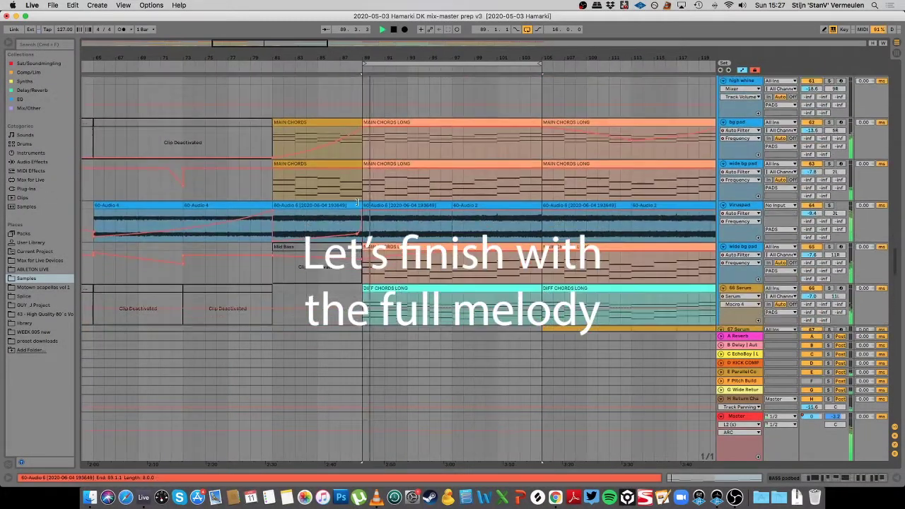
pyautogui.scroll(-1, 357, 202)
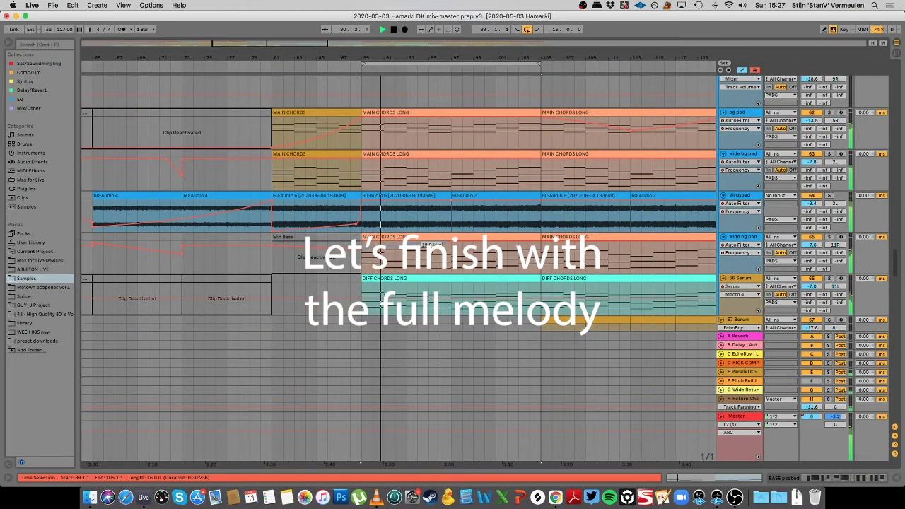
pyautogui.scroll(-2, 431, 246)
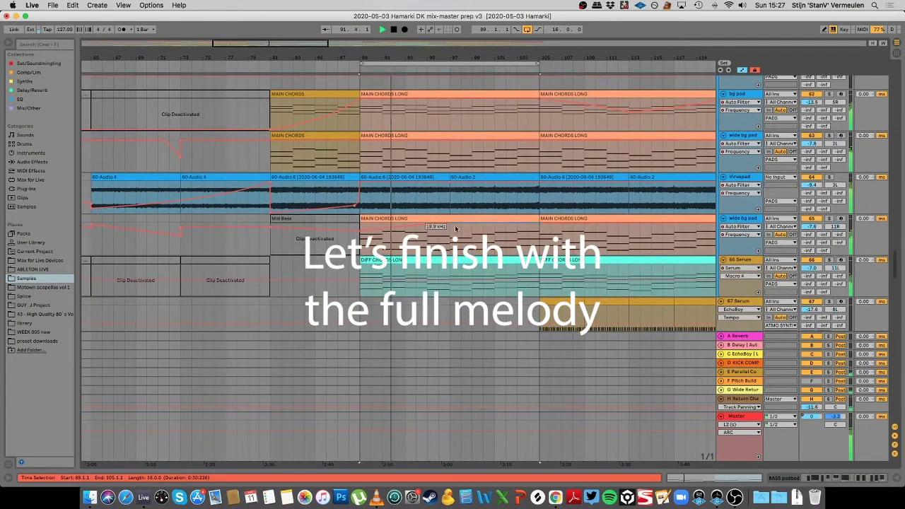
pyautogui.click(462, 215)
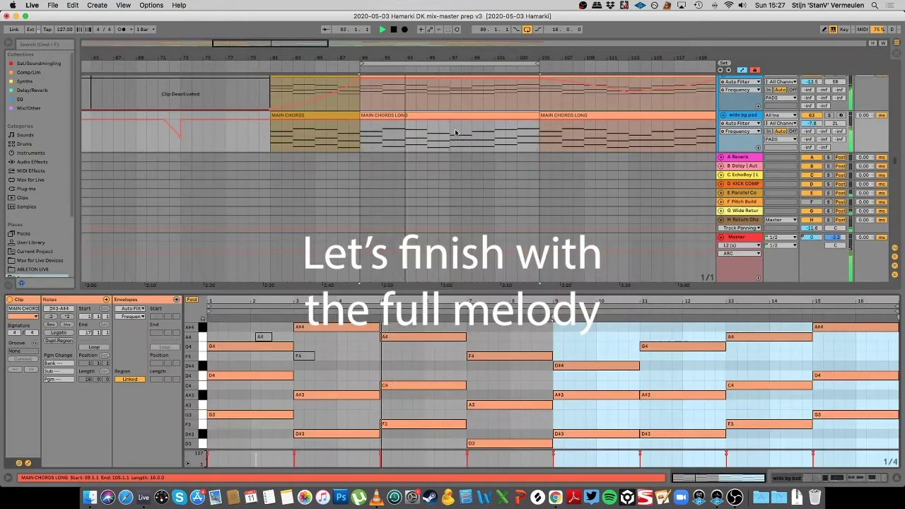
pyautogui.doubleClick(461, 139)
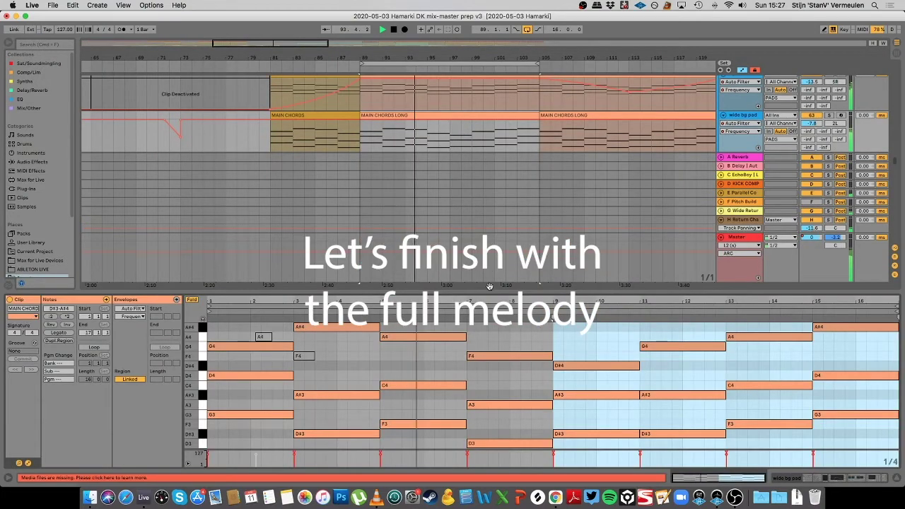
pyautogui.moveTo(489, 292); pyautogui.dragTo(491, 257)
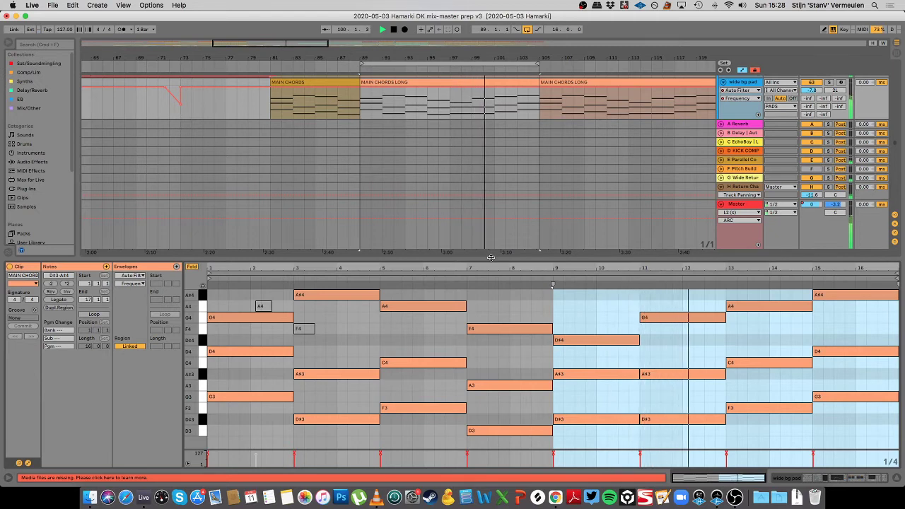
# - Switch from the chord notes to the Viruspad track's 60-Audio 2 clip waveform at bar 97 and solo that track
pyautogui.press('x')
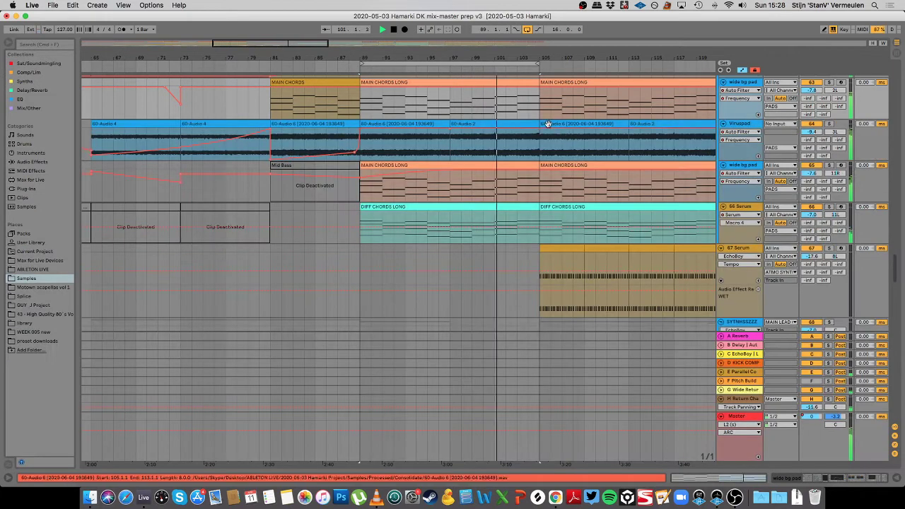
pyautogui.press('Down')
pyautogui.press('z')
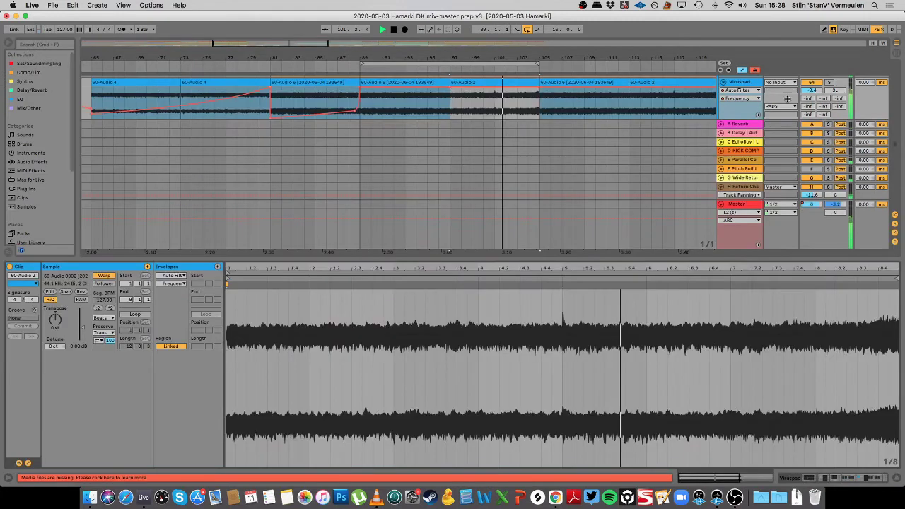
pyautogui.click(830, 83)
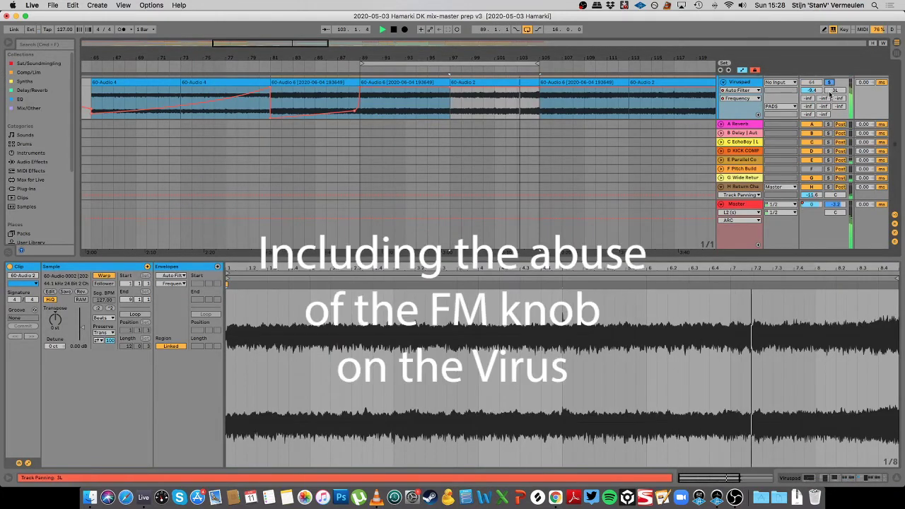